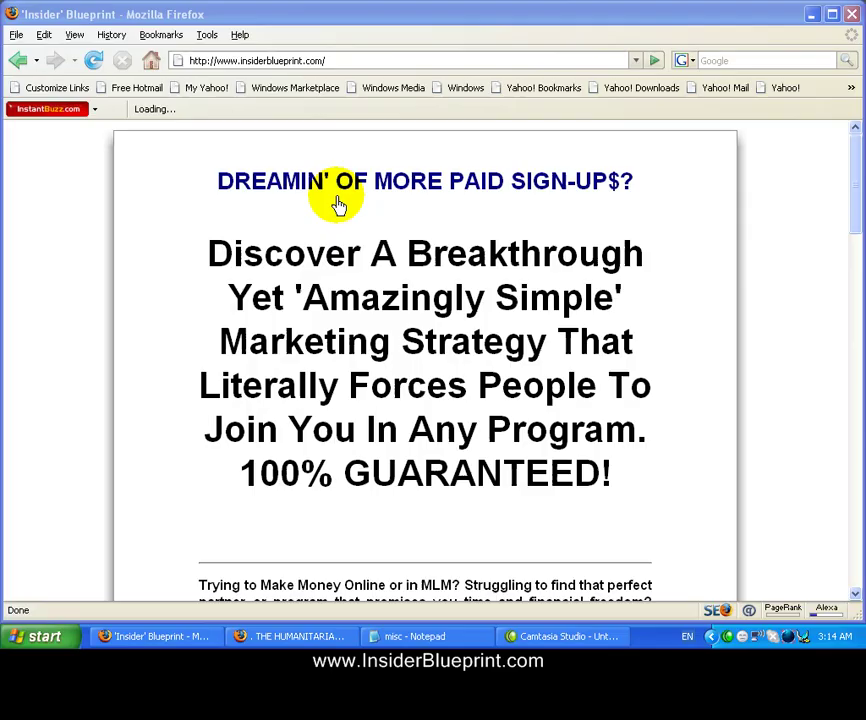
- Launch Skype from the Start menu and sign in to the account
{"action": "left_click", "coordinate": [413, 637]}
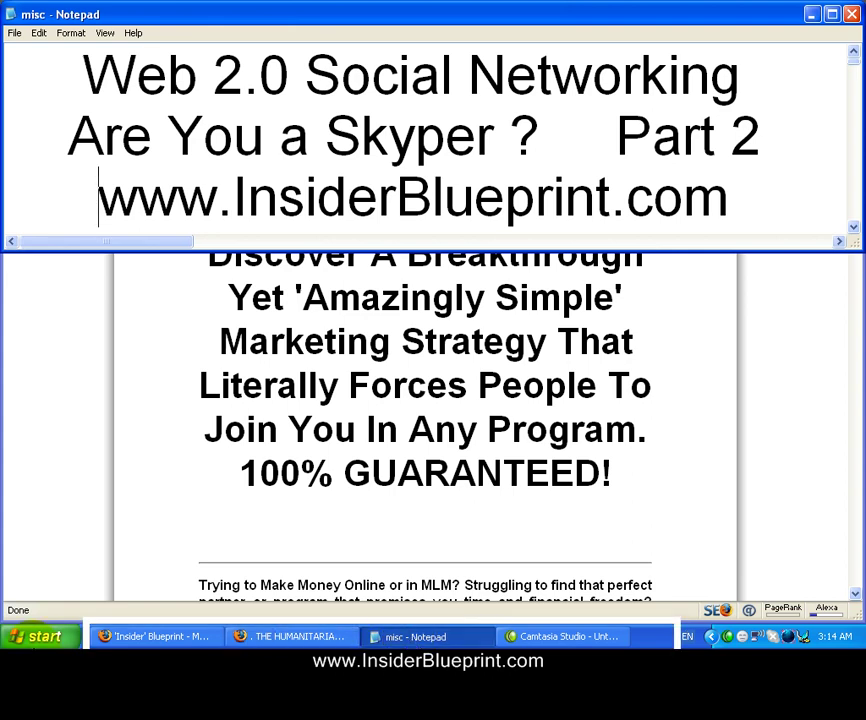
{"action": "left_click", "coordinate": [35, 560]}
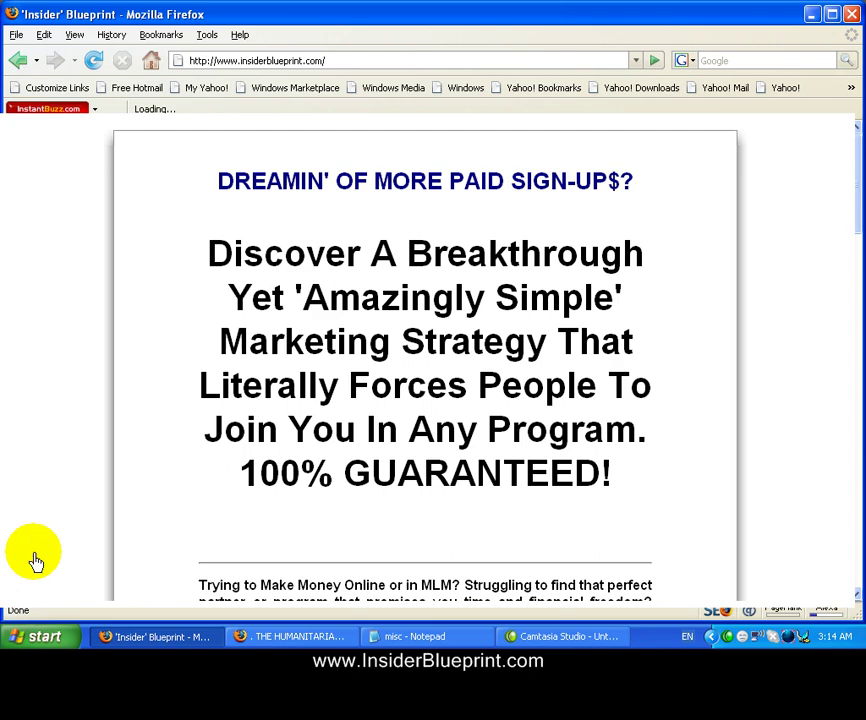
{"action": "left_click", "coordinate": [40, 638]}
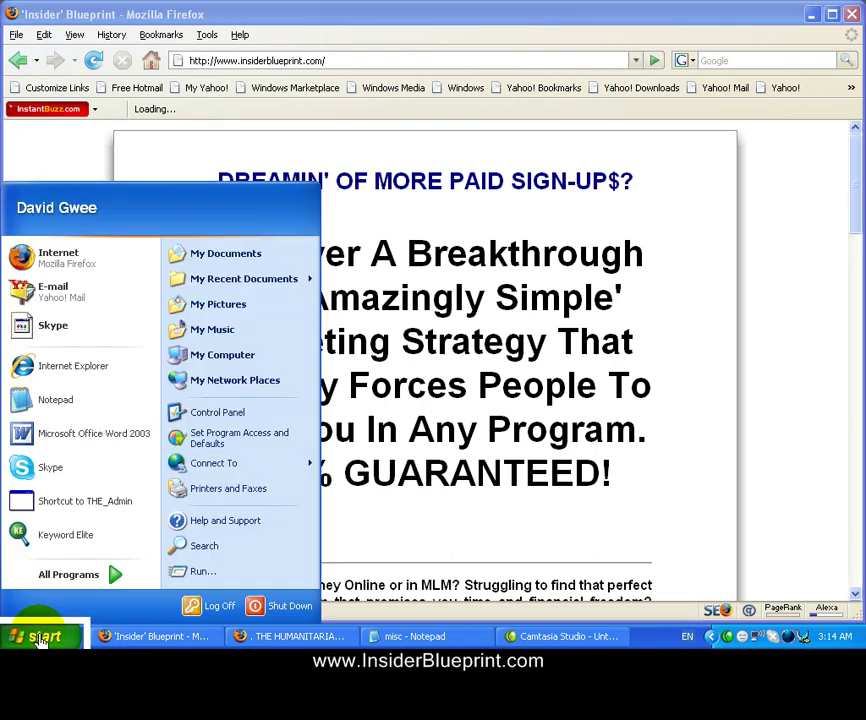
{"action": "left_click", "coordinate": [28, 468]}
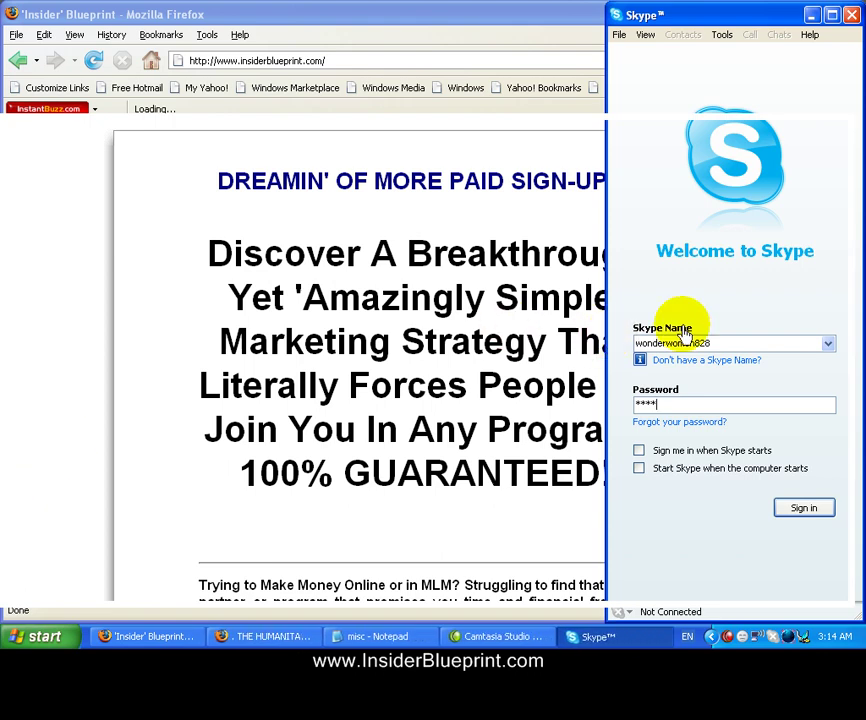
{"action": "left_click", "coordinate": [805, 509]}
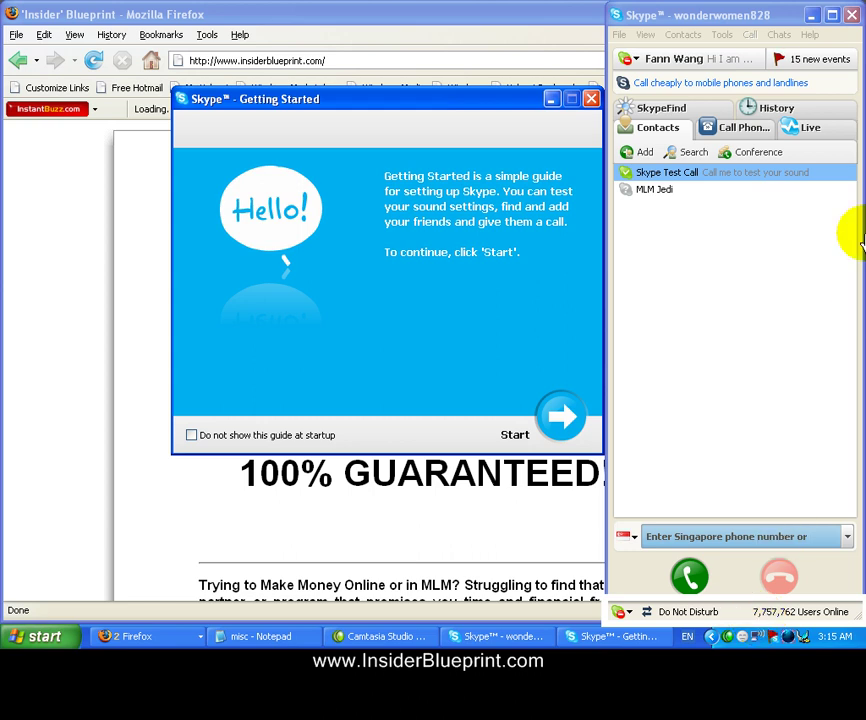
- Open the first unread chat from Skype's new events list
{"action": "left_click", "coordinate": [803, 78]}
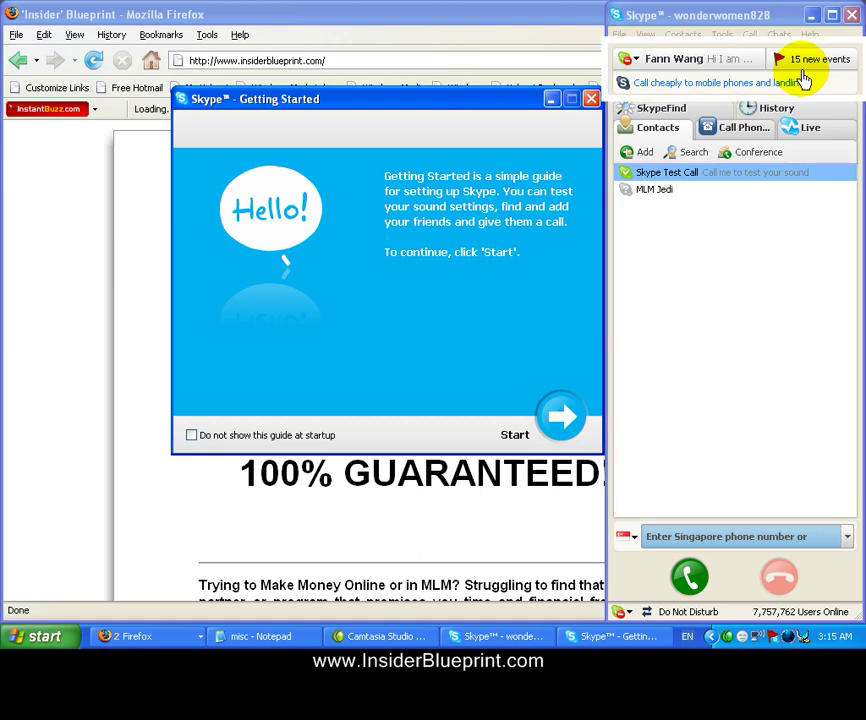
{"action": "left_click", "coordinate": [797, 75]}
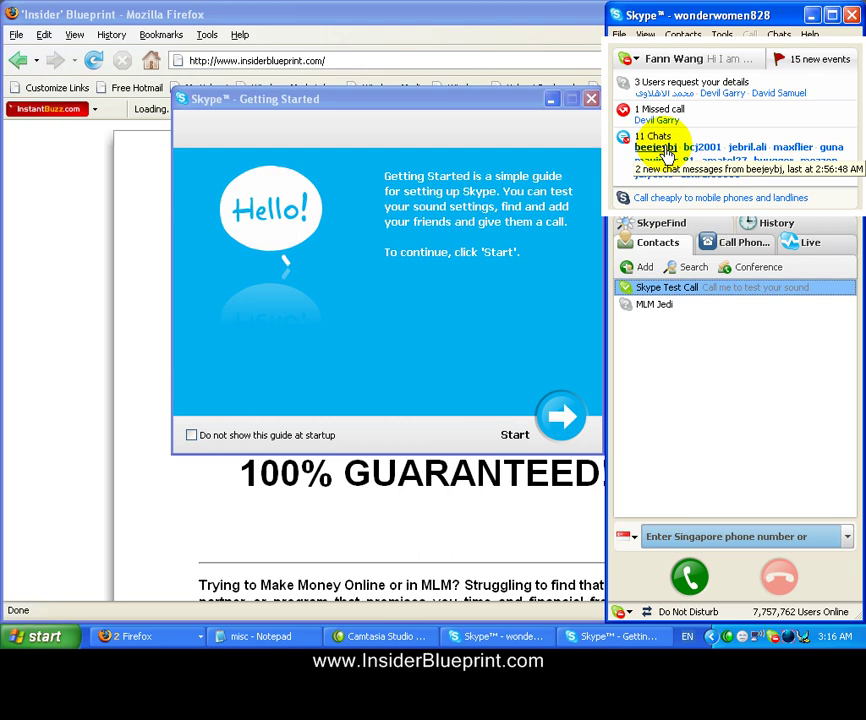
{"action": "left_click", "coordinate": [664, 157]}
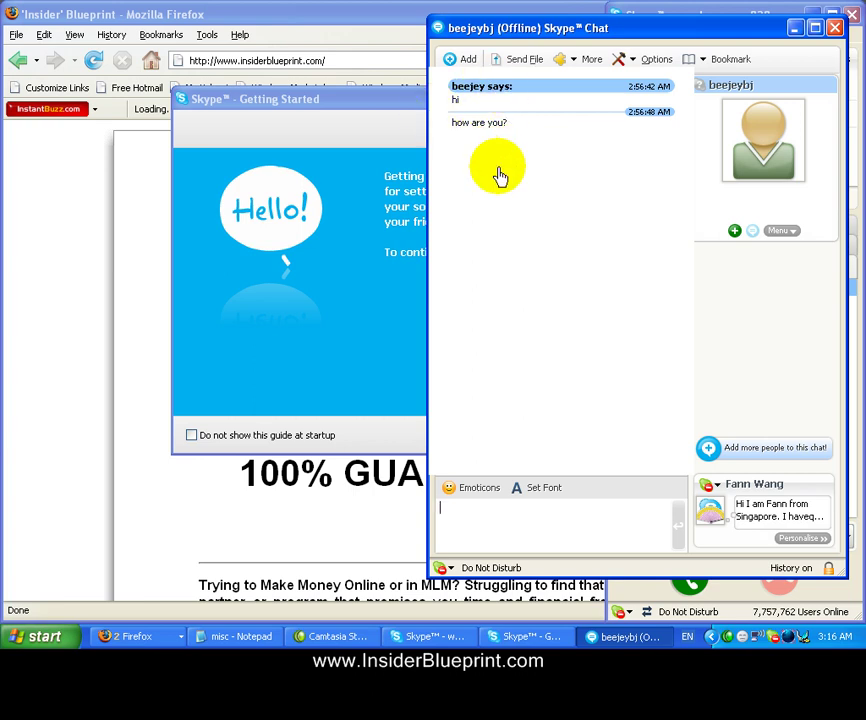
{"action": "left_click", "coordinate": [481, 548]}
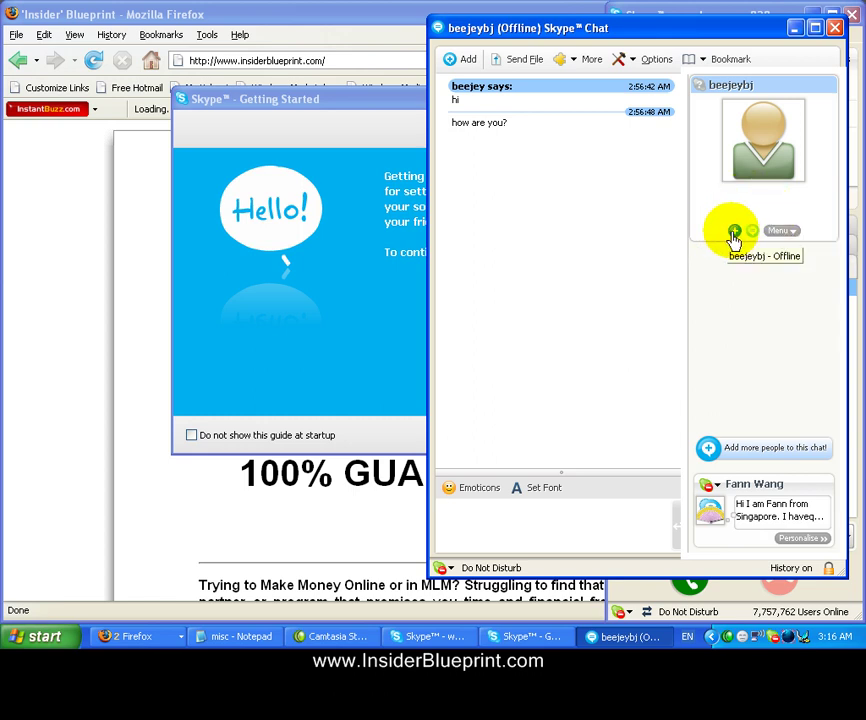
- Send the chat partner a contact request with the greeting 'hi'
{"action": "left_click", "coordinate": [735, 234]}
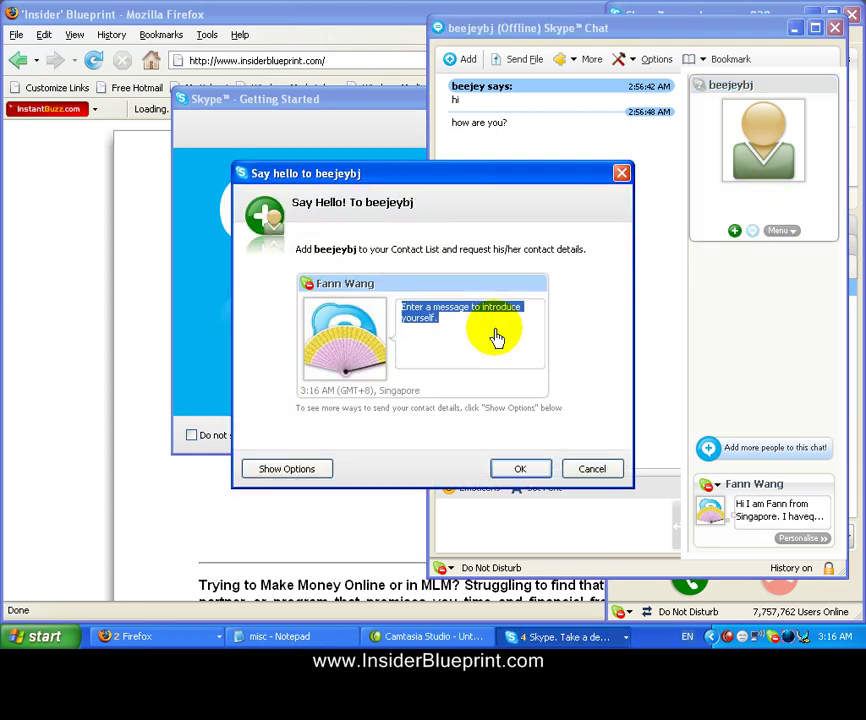
{"action": "type", "text": "hi I m fann"}
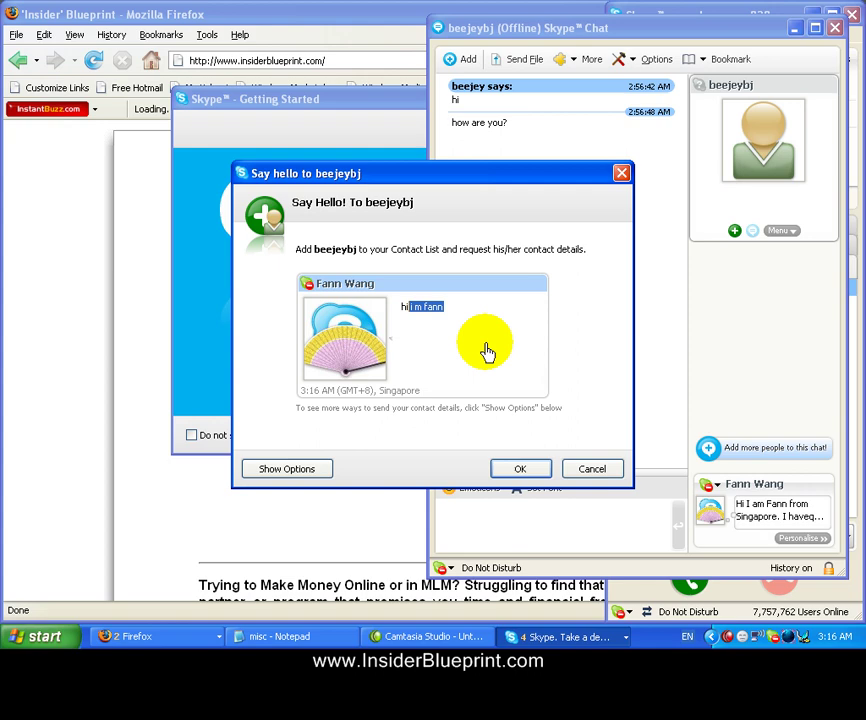
{"action": "left_click", "coordinate": [543, 467]}
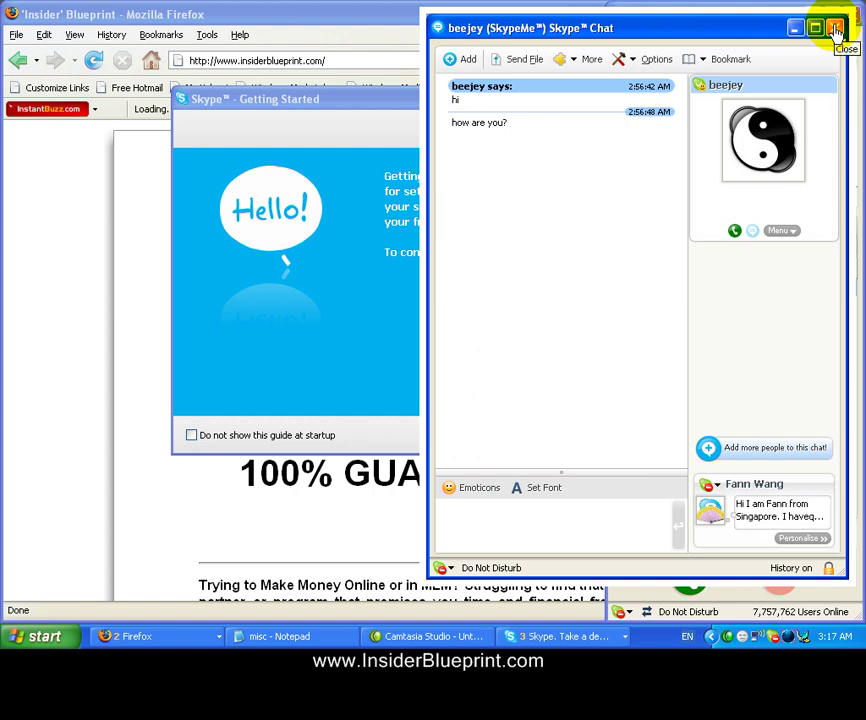
- Close the chat window, leaving the new contact in the contact list
{"action": "left_click", "coordinate": [835, 30]}
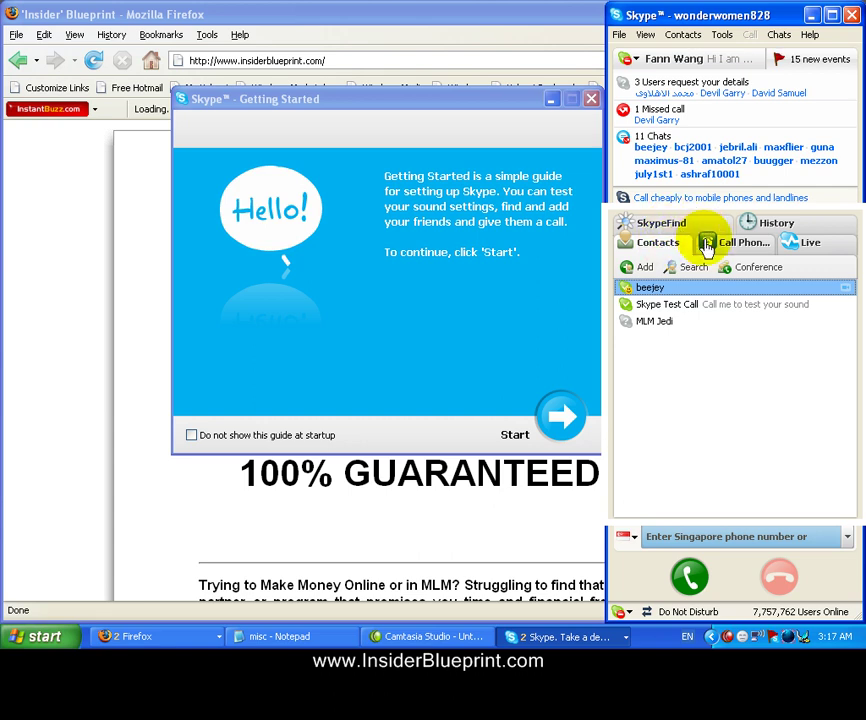
- Search the Skype user directory by the profile owner's full name, finding four matches
{"action": "left_click", "coordinate": [694, 278]}
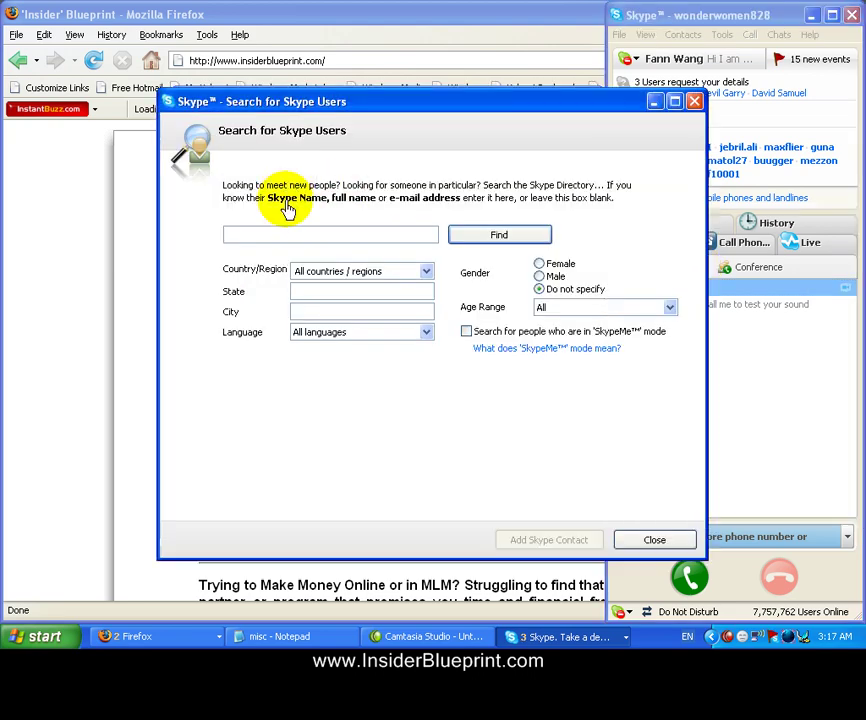
{"action": "type", "text": "Fa"}
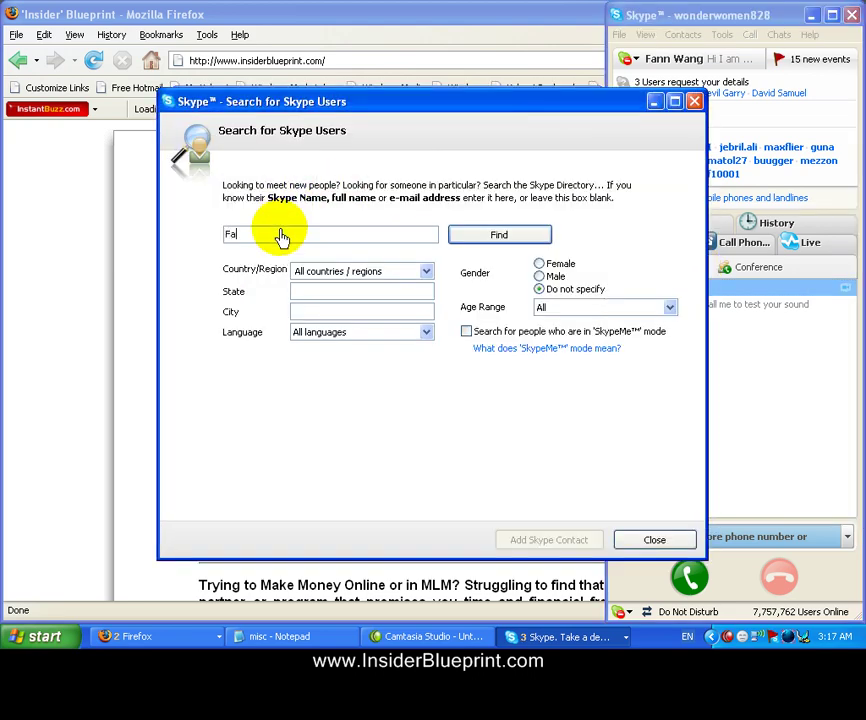
{"action": "type", "text": "nn wang"}
{"action": "left_click", "coordinate": [470, 235]}
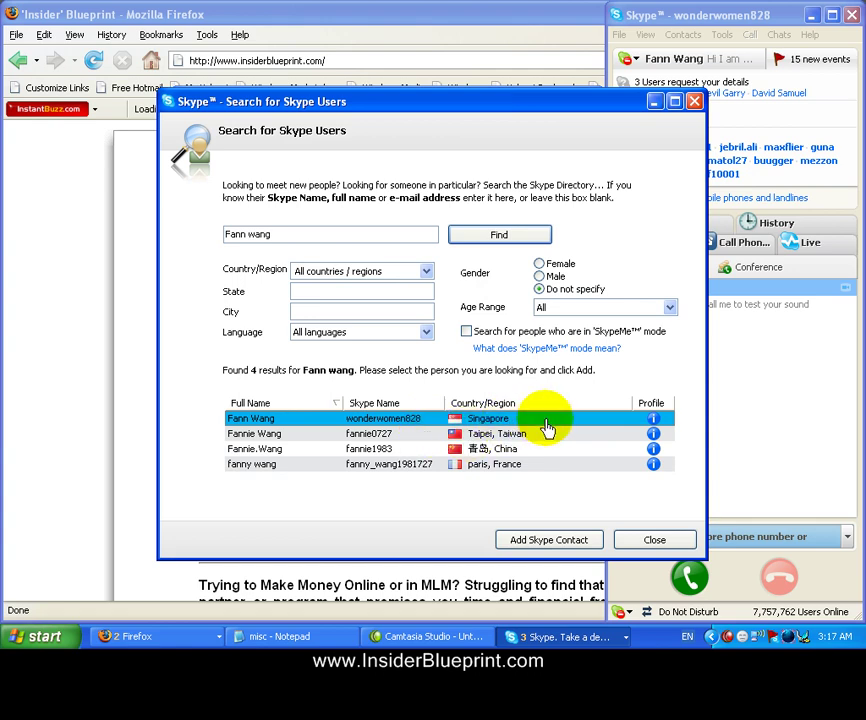
- Open the top result's profile, showing age 27, Singapore location and homepage link
{"action": "left_click", "coordinate": [653, 420]}
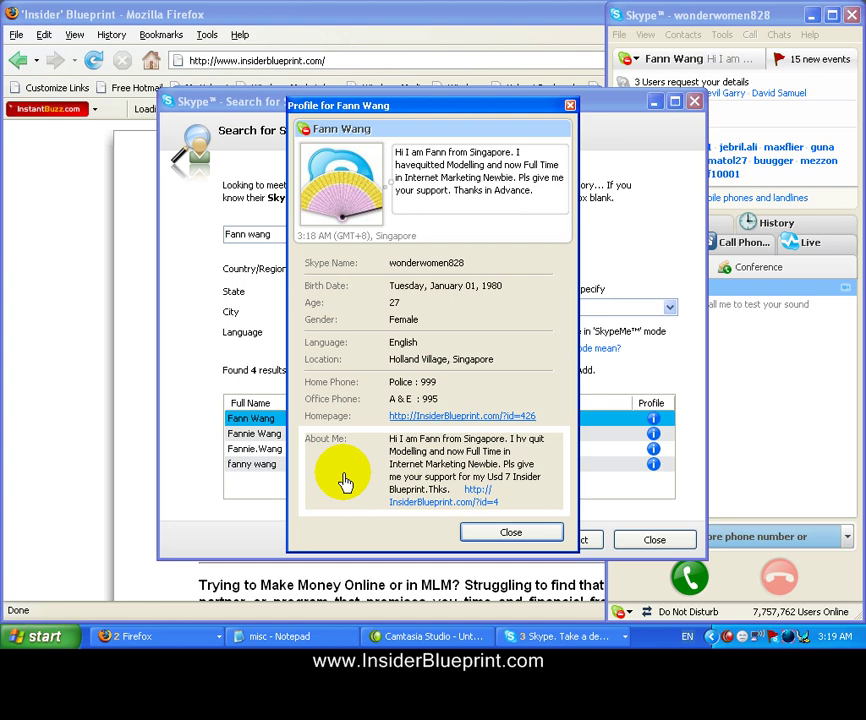
- Close the profile window and the Search for Skype Users window
{"action": "left_click", "coordinate": [489, 534]}
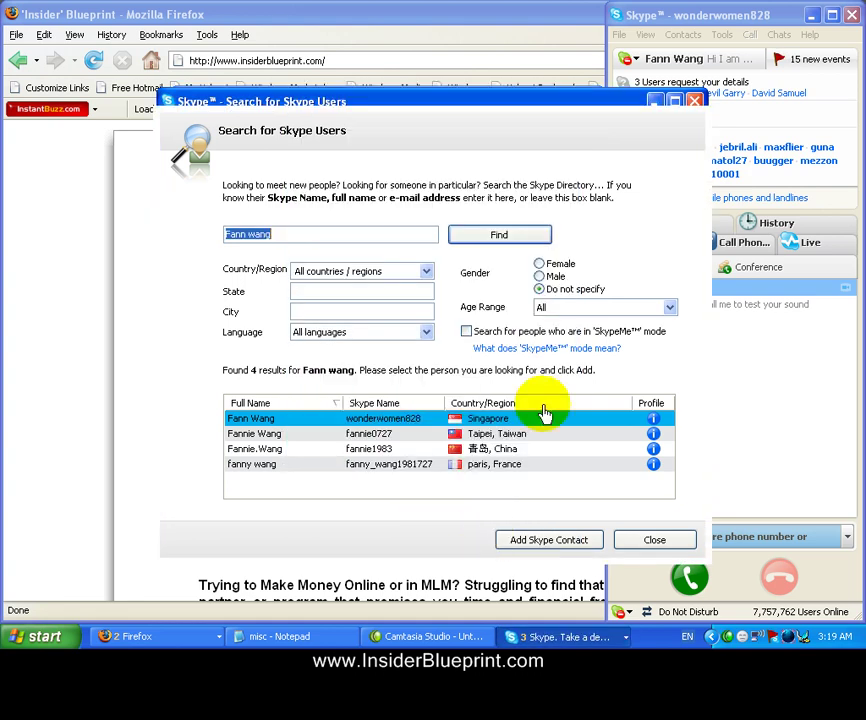
{"action": "left_click", "coordinate": [694, 101]}
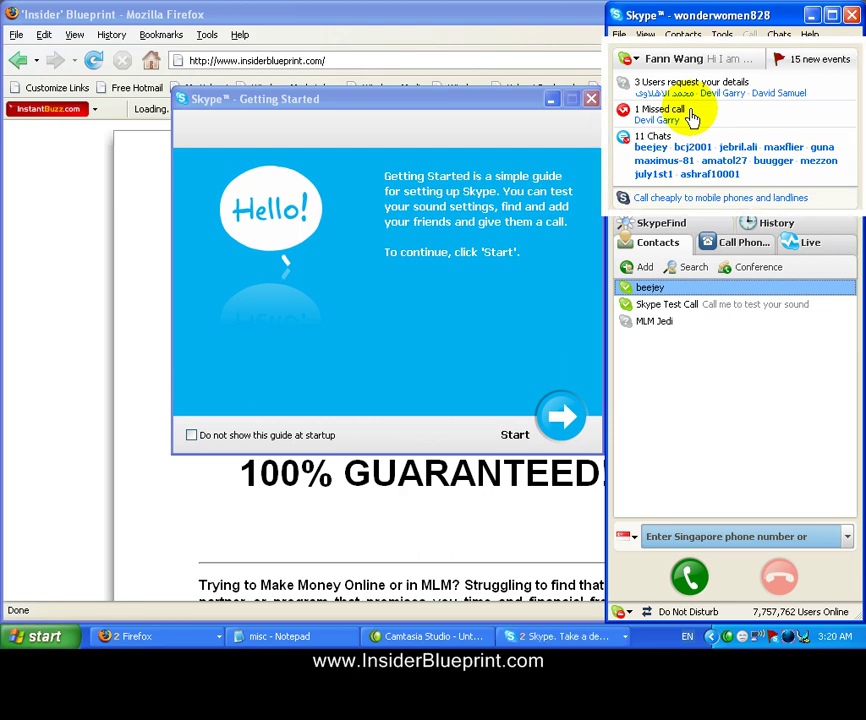
{"action": "left_click_drag", "start_coordinate": [516, 296], "coordinate": [498, 316]}
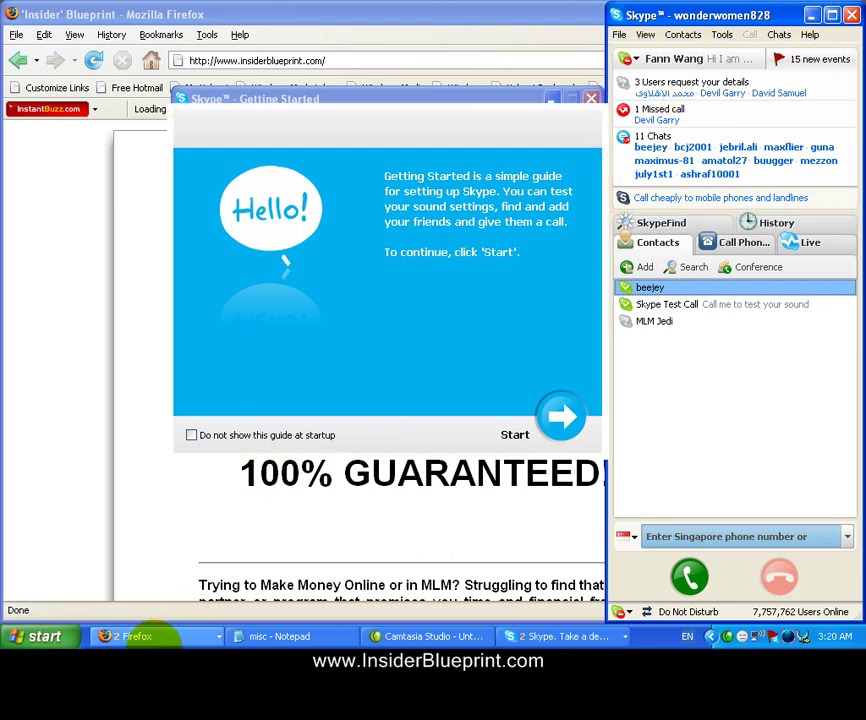
- Bring up the Humanitarian Enterprise Multi-Ad Campaigns page in Firefox, showing the newest Skype campaign
{"action": "left_click", "coordinate": [152, 635]}
{"action": "left_click", "coordinate": [145, 591]}
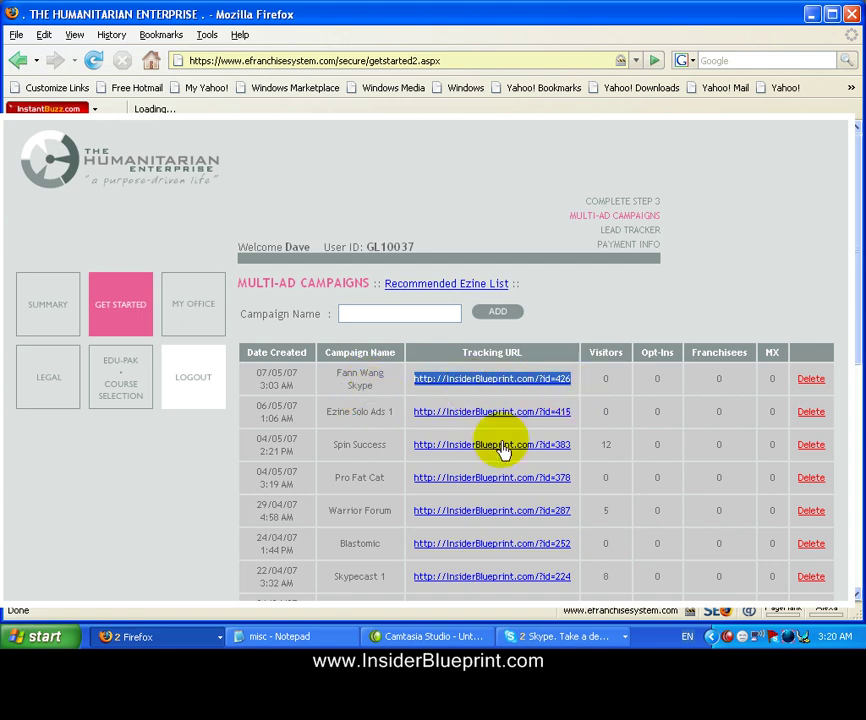
{"action": "left_click", "coordinate": [527, 636]}
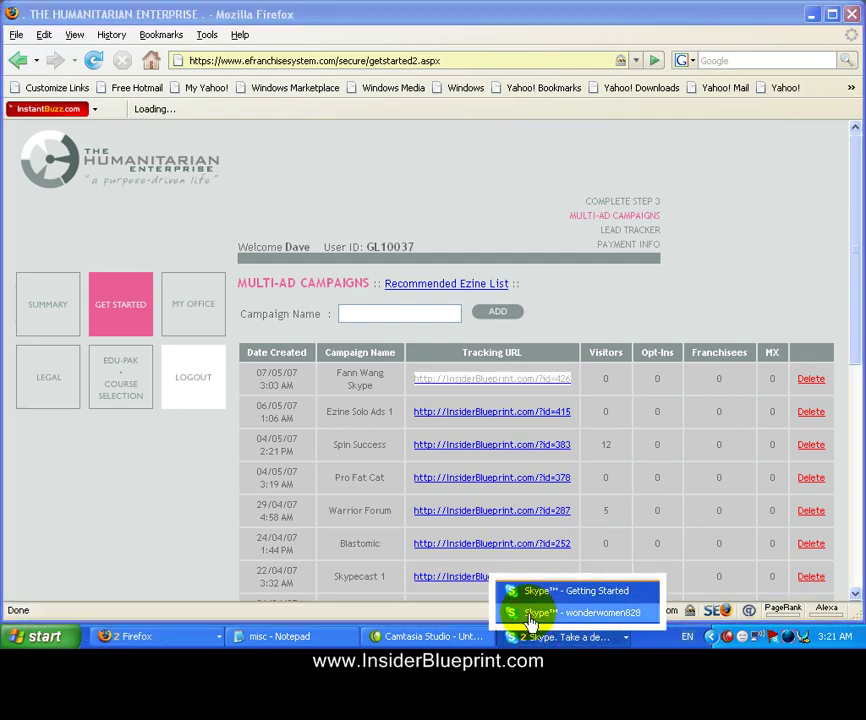
- Switch Skype's online status to SkypeMe mode and confirm it
{"action": "left_click", "coordinate": [522, 594]}
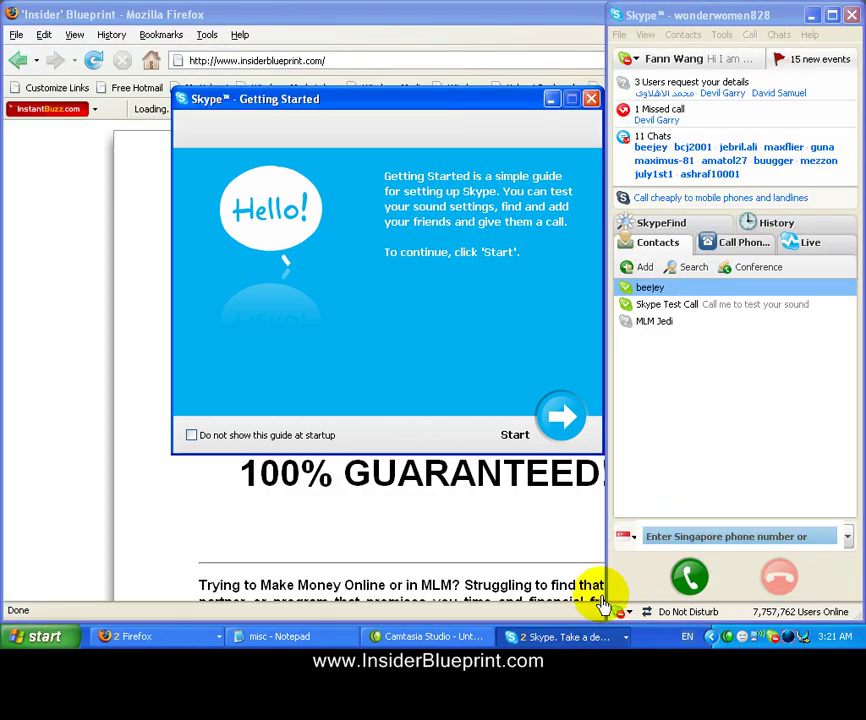
{"action": "left_click", "coordinate": [619, 613]}
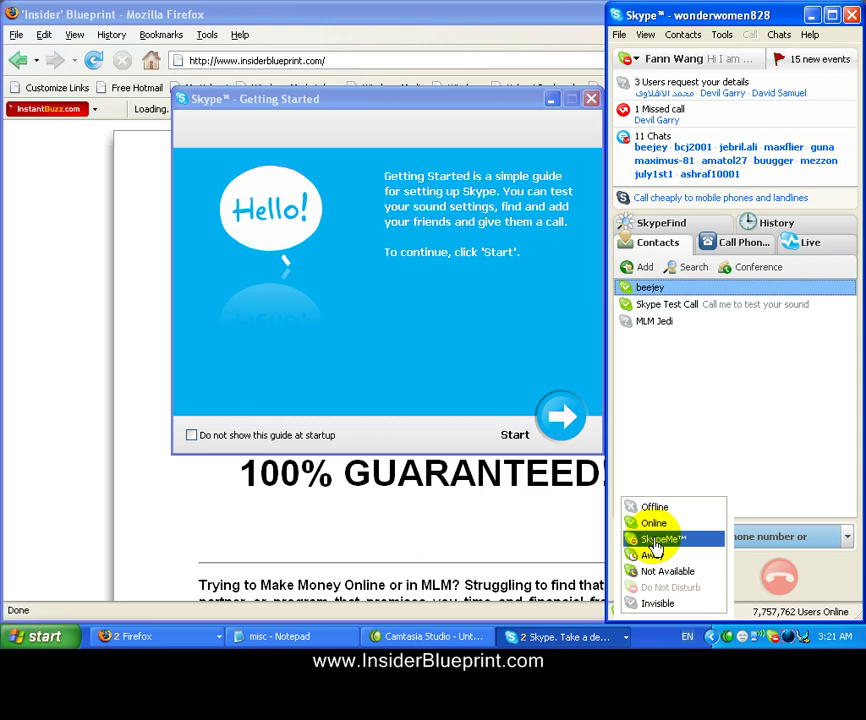
{"action": "left_click", "coordinate": [656, 541]}
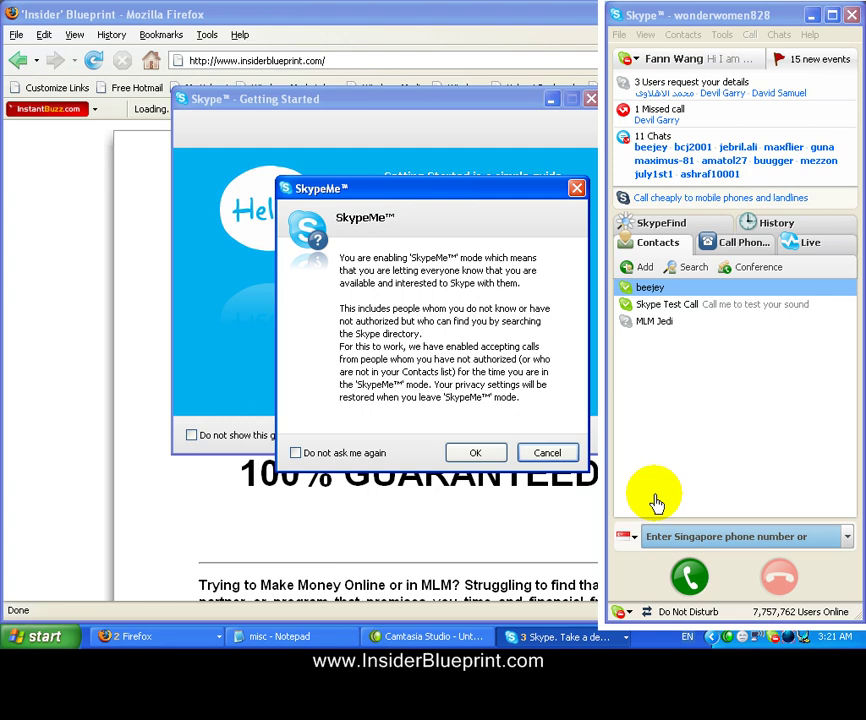
{"action": "left_click", "coordinate": [463, 455]}
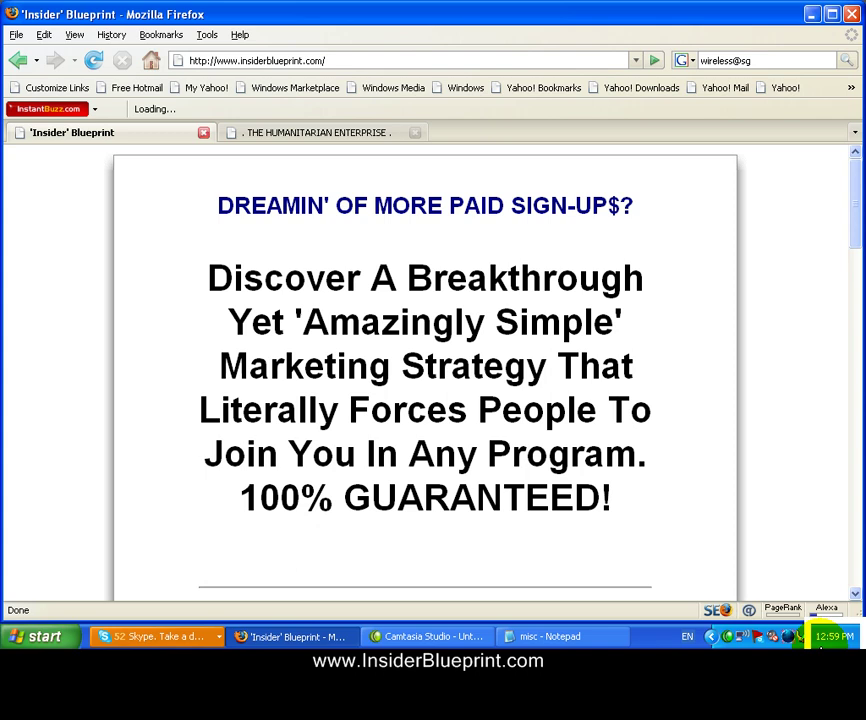
{"action": "left_click", "coordinate": [553, 640]}
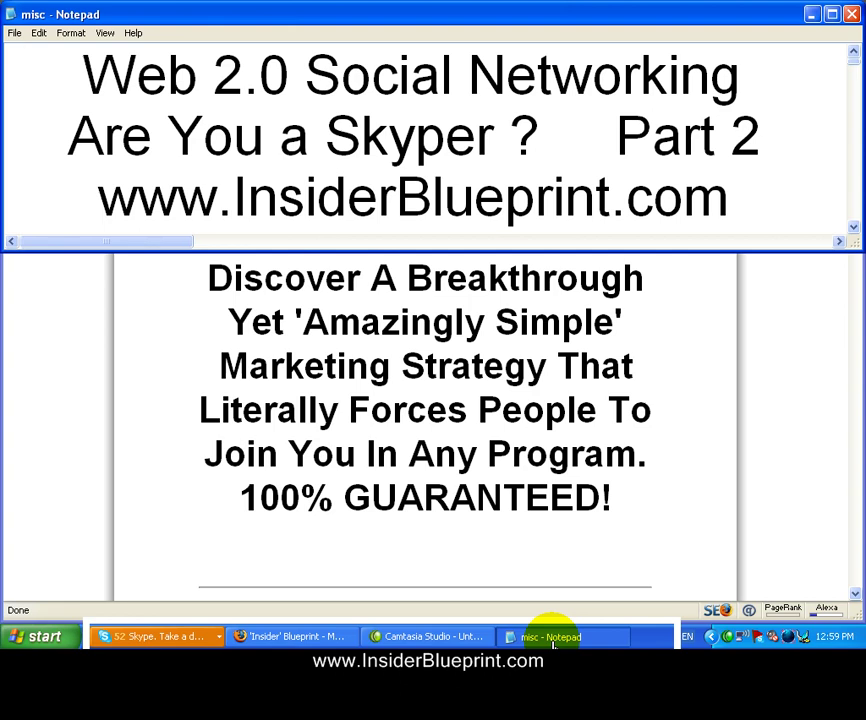
{"action": "left_click", "coordinate": [828, 423]}
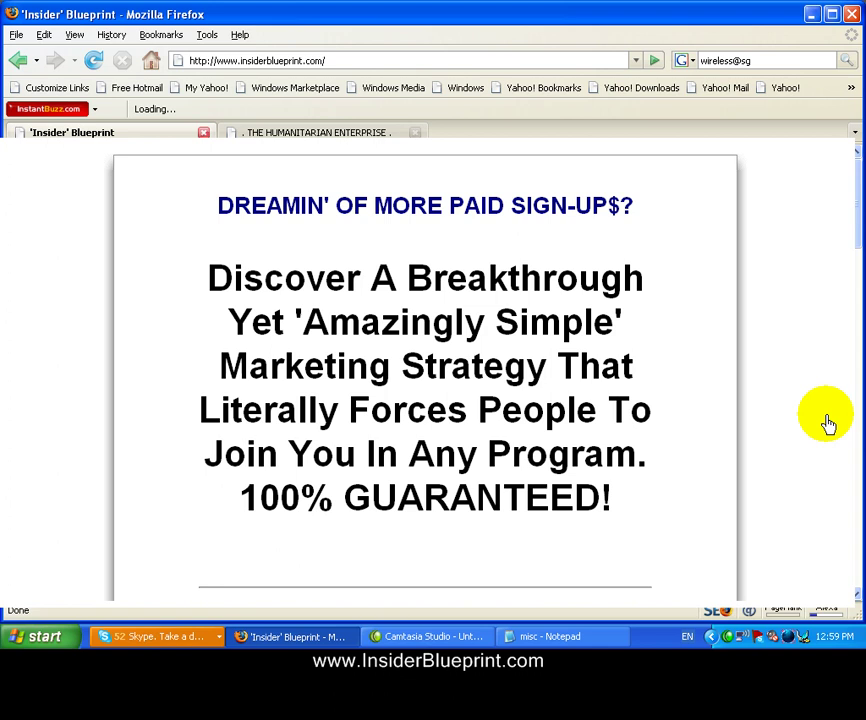
- Reopen the main Skype window from the tray icon and open Search for Skype Users
{"action": "right_click", "coordinate": [758, 641]}
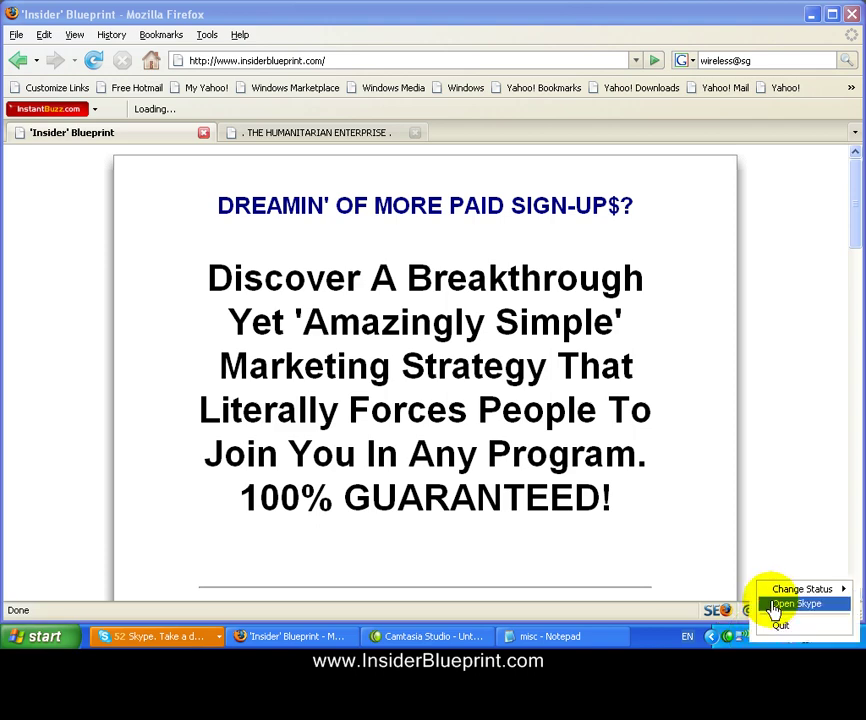
{"action": "left_click", "coordinate": [780, 604]}
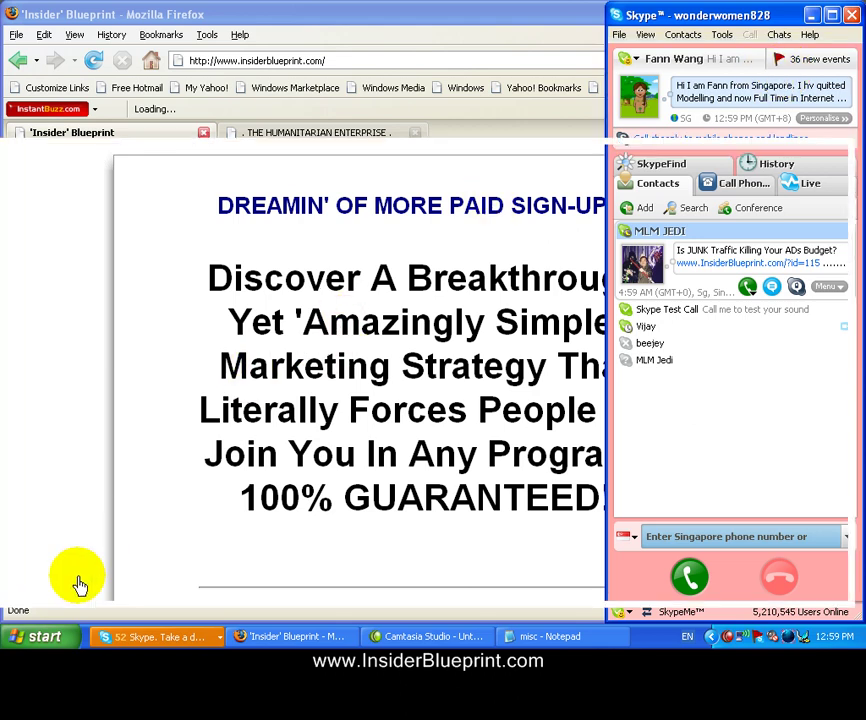
{"action": "left_click", "coordinate": [166, 646]}
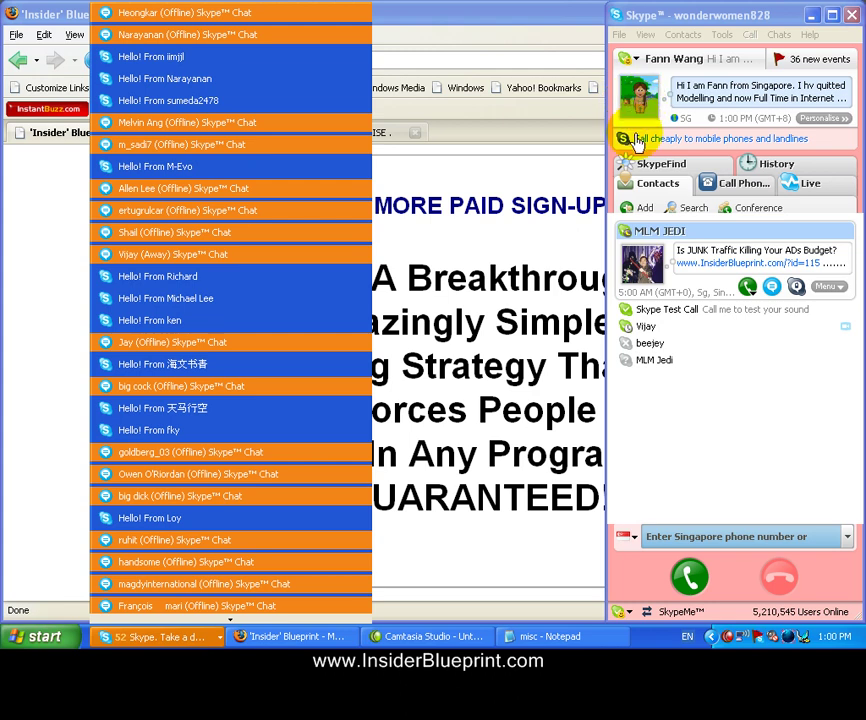
{"action": "left_click", "coordinate": [824, 124]}
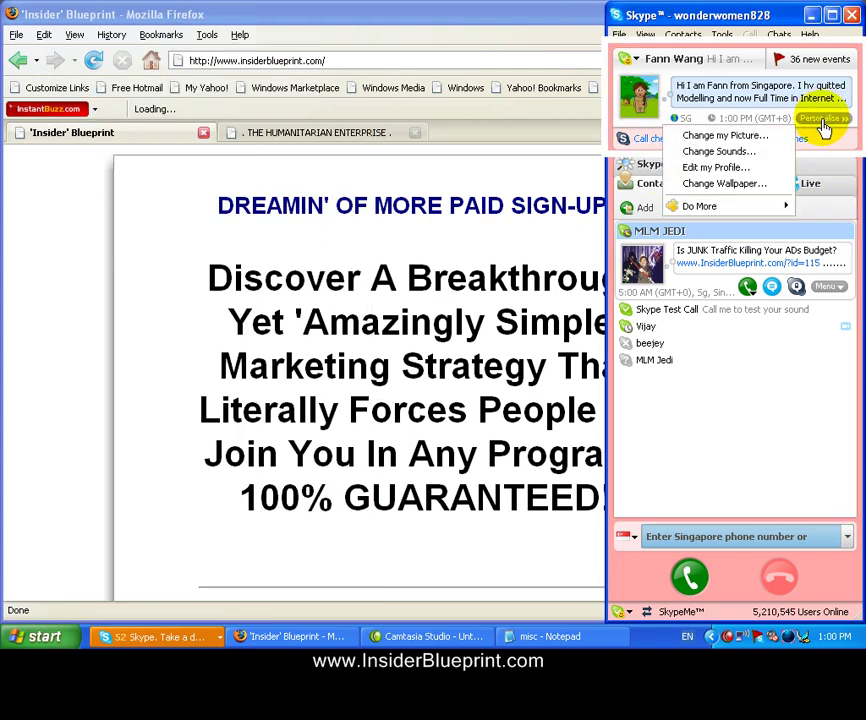
{"action": "left_click", "coordinate": [820, 137]}
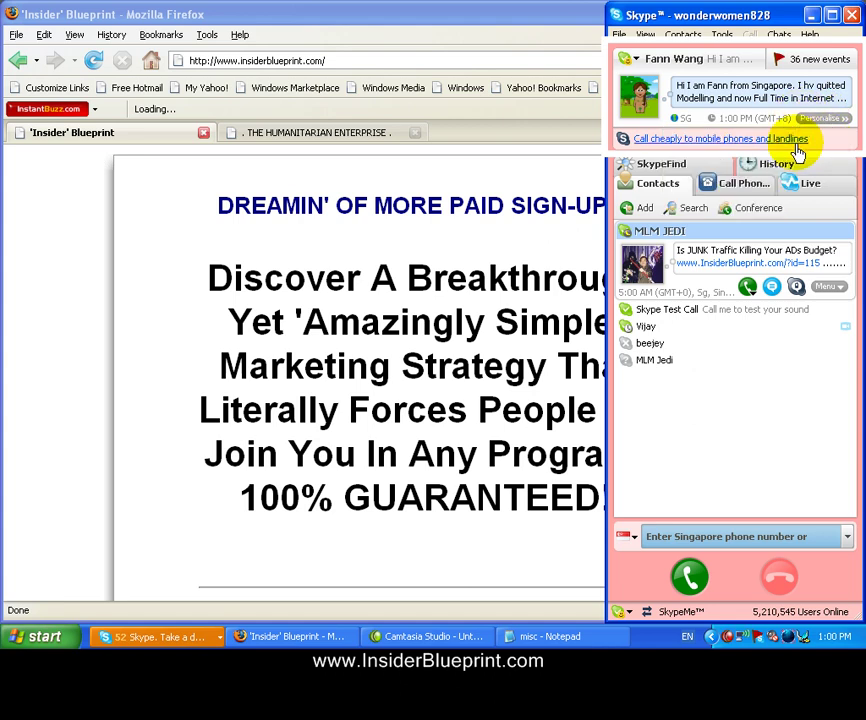
{"action": "left_click", "coordinate": [690, 210]}
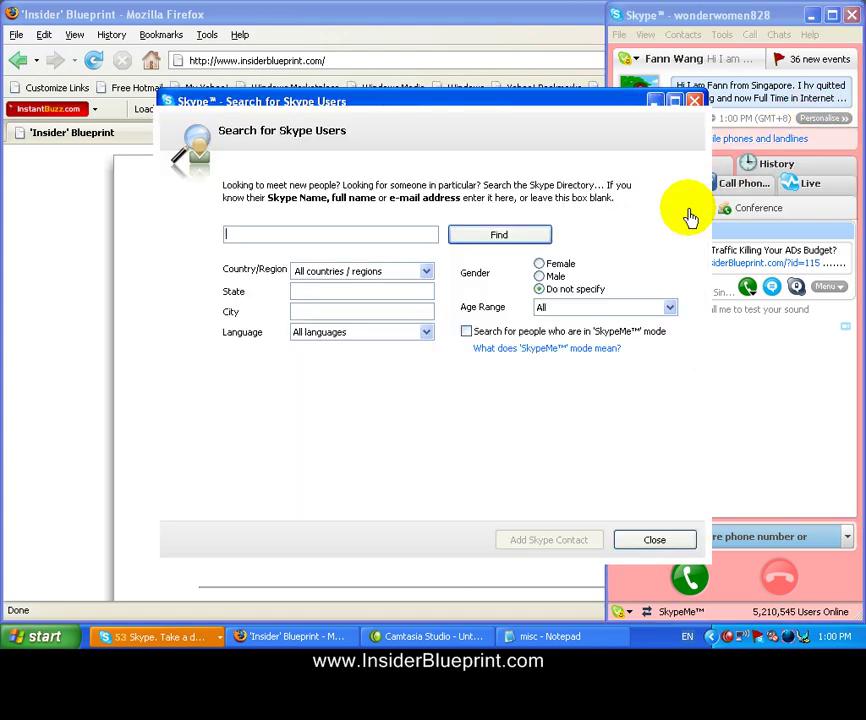
- Search the directory by the profile owner's name and open the top Singapore result's profile
{"action": "left_click", "coordinate": [366, 229]}
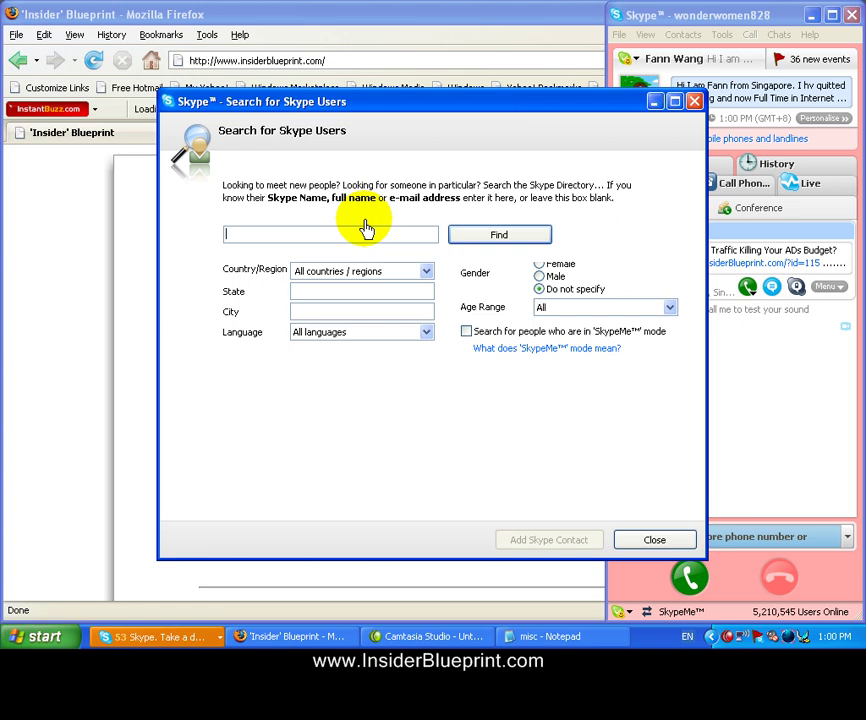
{"action": "type", "text": "Fann "}
{"action": "type", "text": "wang"}
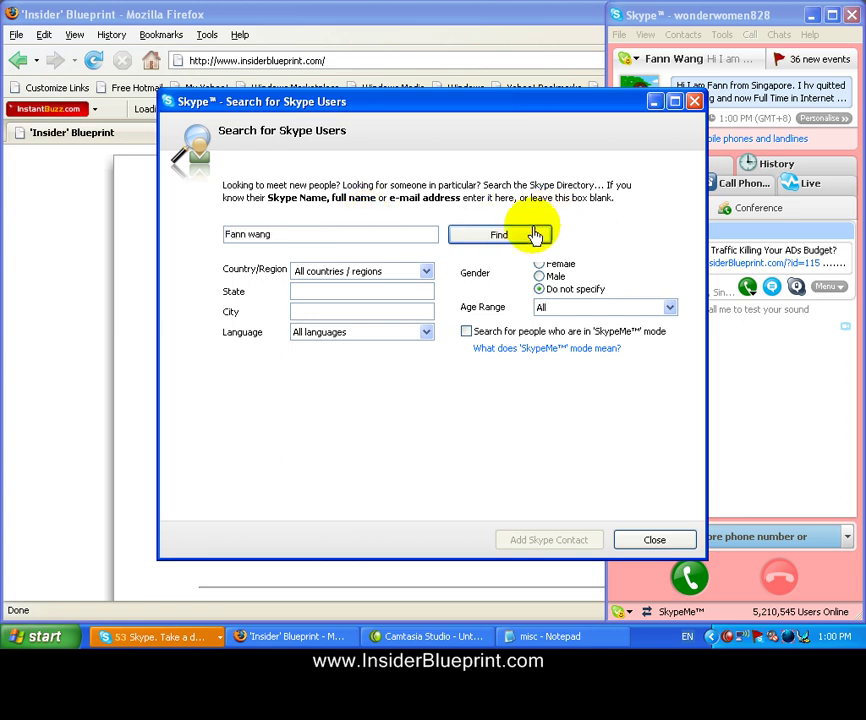
{"action": "left_click", "coordinate": [511, 244]}
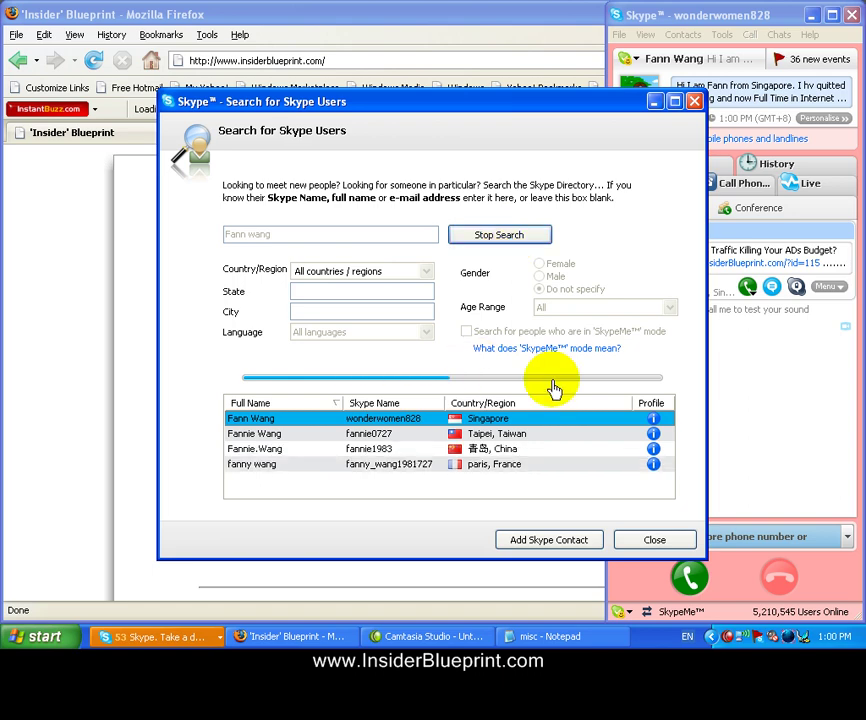
{"action": "left_click", "coordinate": [653, 419]}
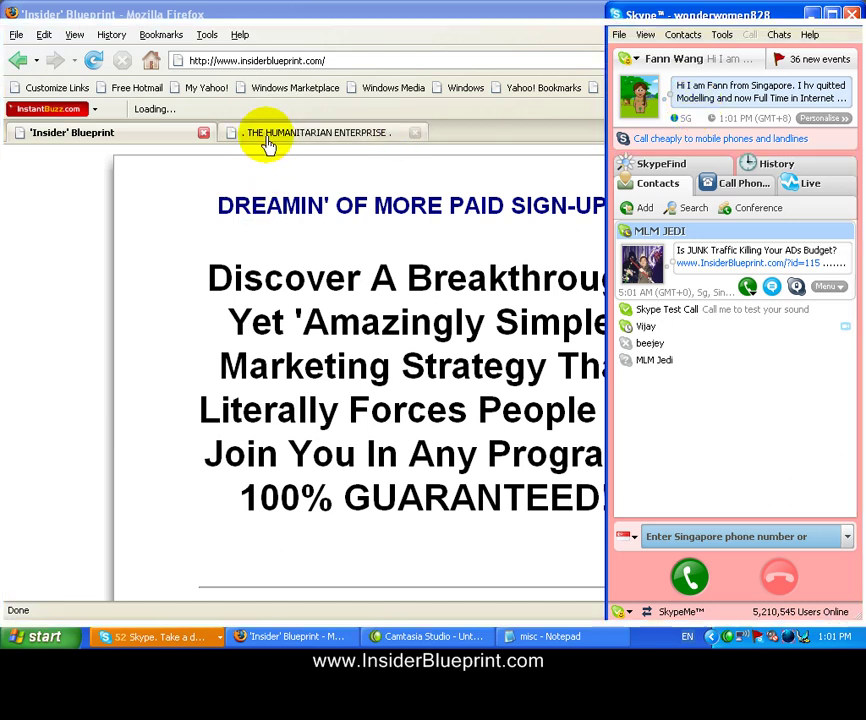
- Log in to The Humanitarian Enterprise's My Office with the saved user ID and go to Get Started
{"action": "left_click", "coordinate": [268, 145]}
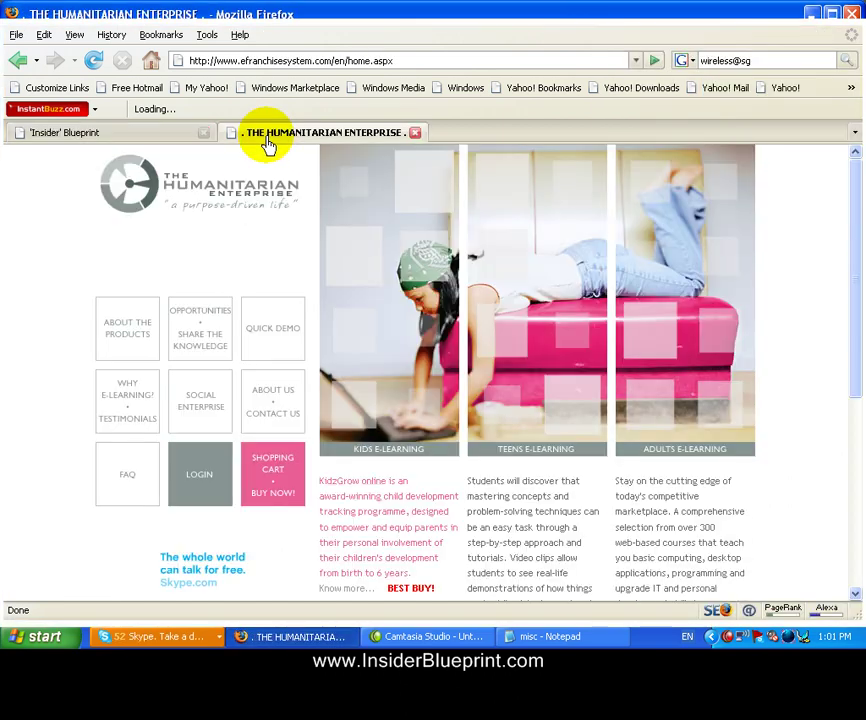
{"action": "left_click", "coordinate": [193, 490]}
{"action": "left_click", "coordinate": [458, 352]}
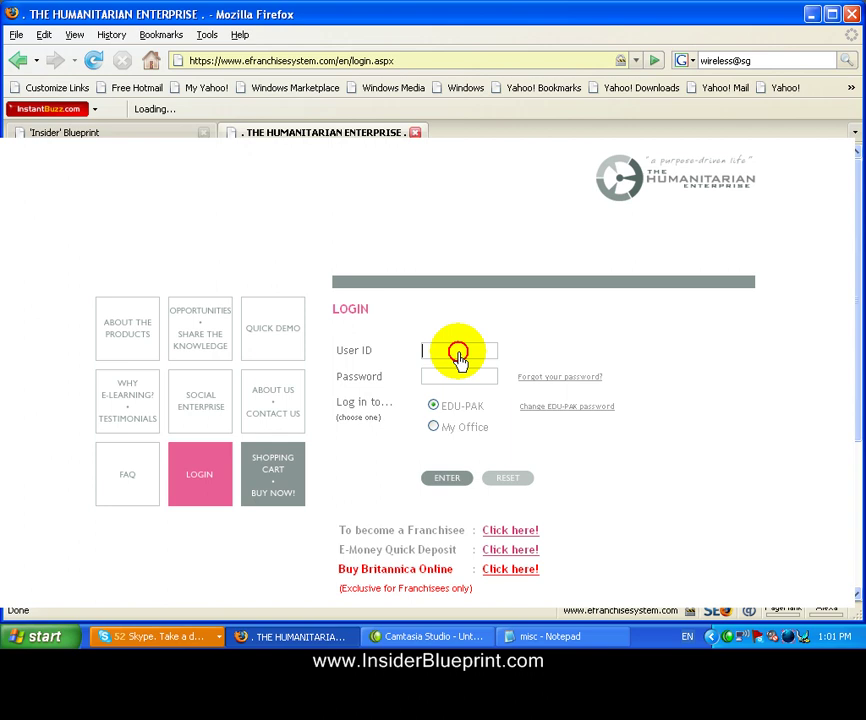
{"action": "type", "text": "g"}
{"action": "left_click", "coordinate": [459, 366]}
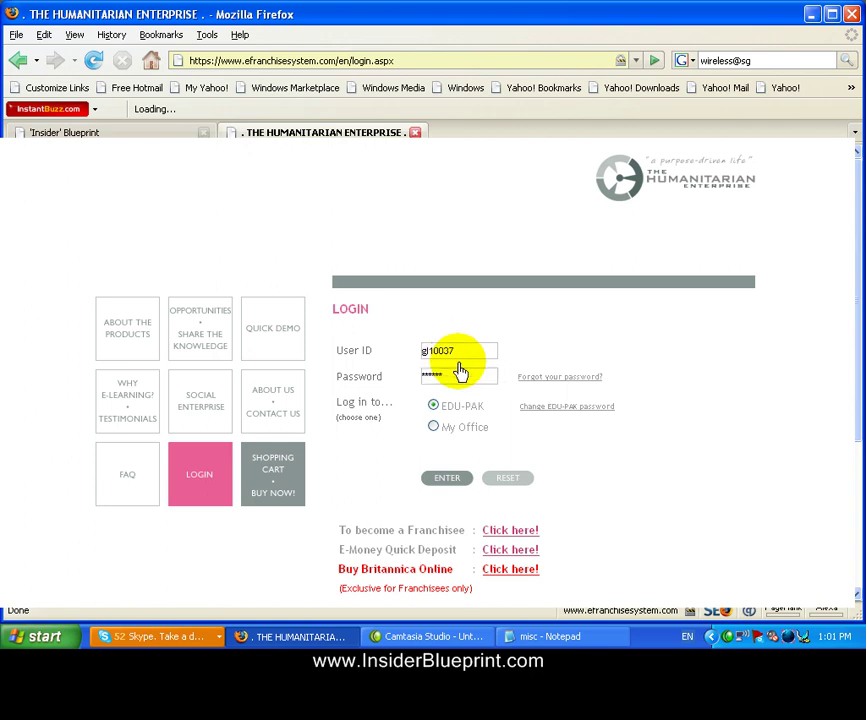
{"action": "left_click", "coordinate": [438, 427]}
{"action": "left_click", "coordinate": [430, 482]}
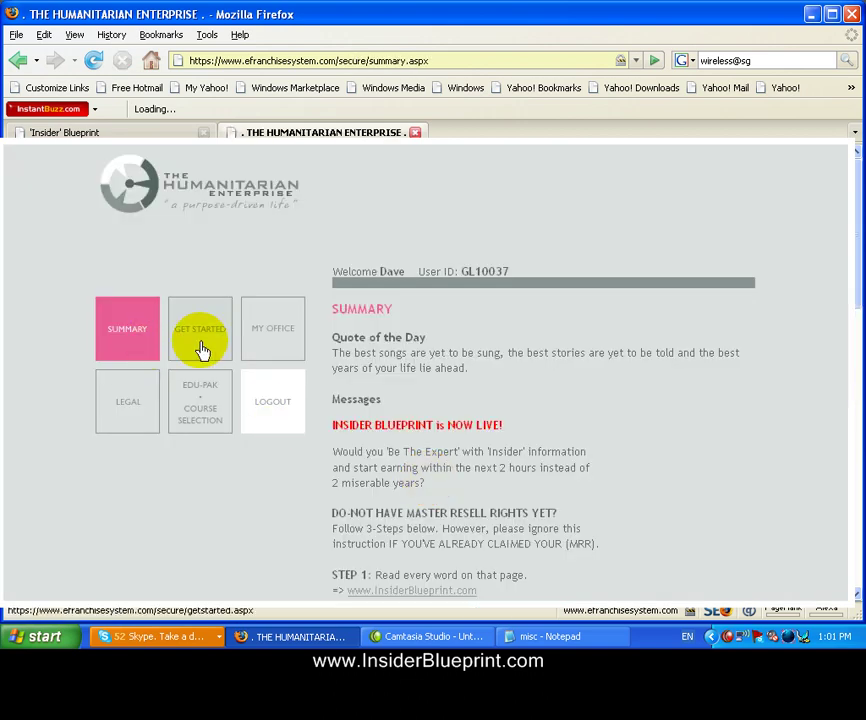
{"action": "left_click", "coordinate": [188, 340]}
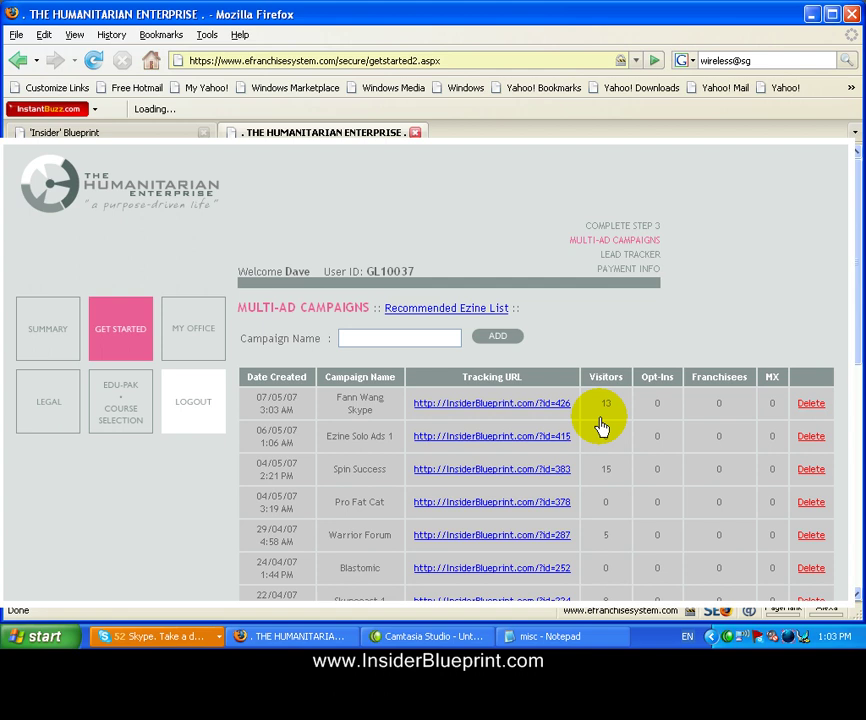
- In the Lead Tracker, set the report start date to 07 May 2007
{"action": "left_click", "coordinate": [611, 258]}
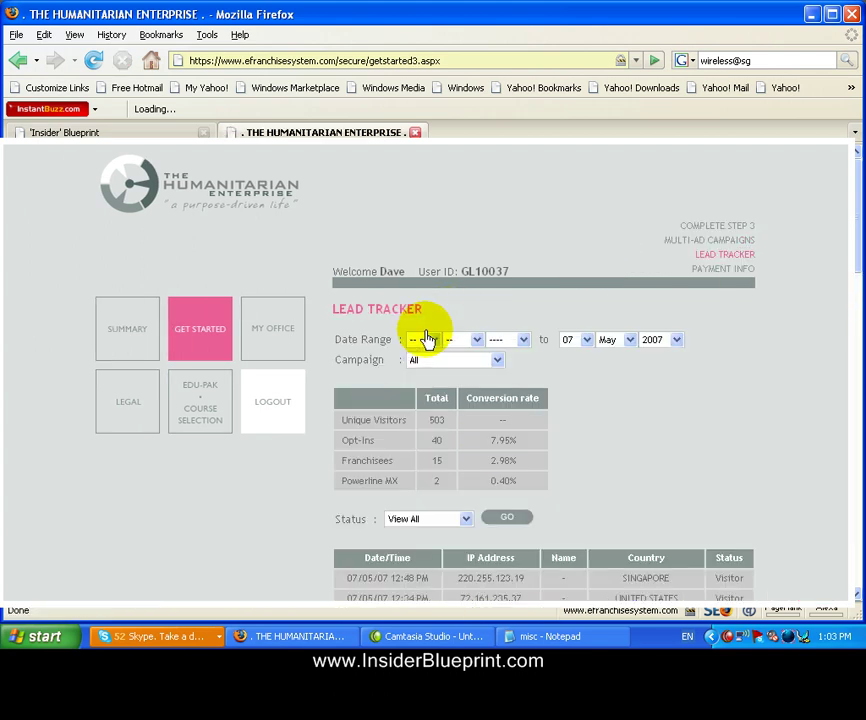
{"action": "left_click", "coordinate": [434, 341]}
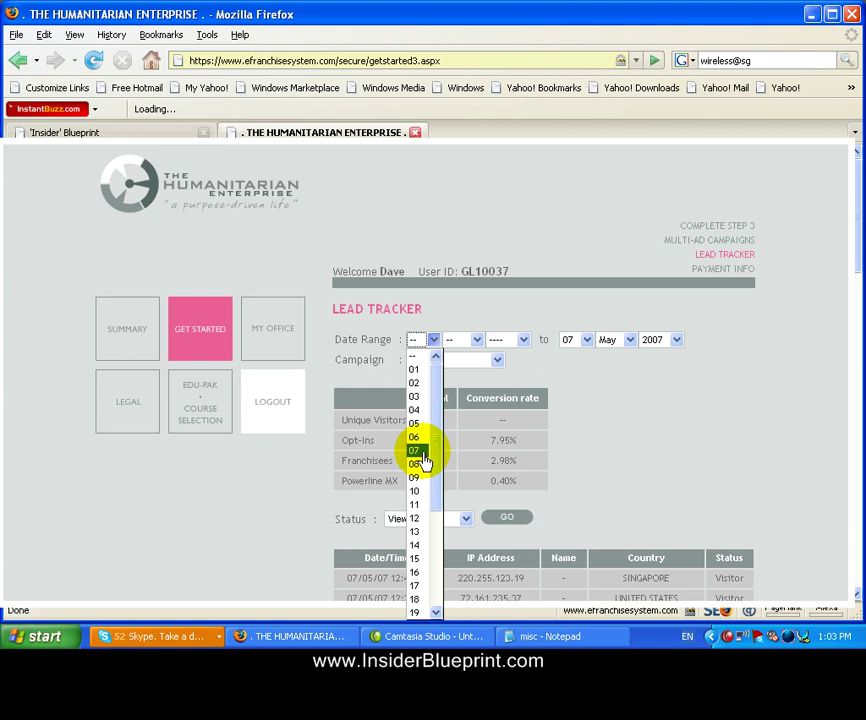
{"action": "left_click", "coordinate": [416, 450]}
{"action": "left_click", "coordinate": [477, 341]}
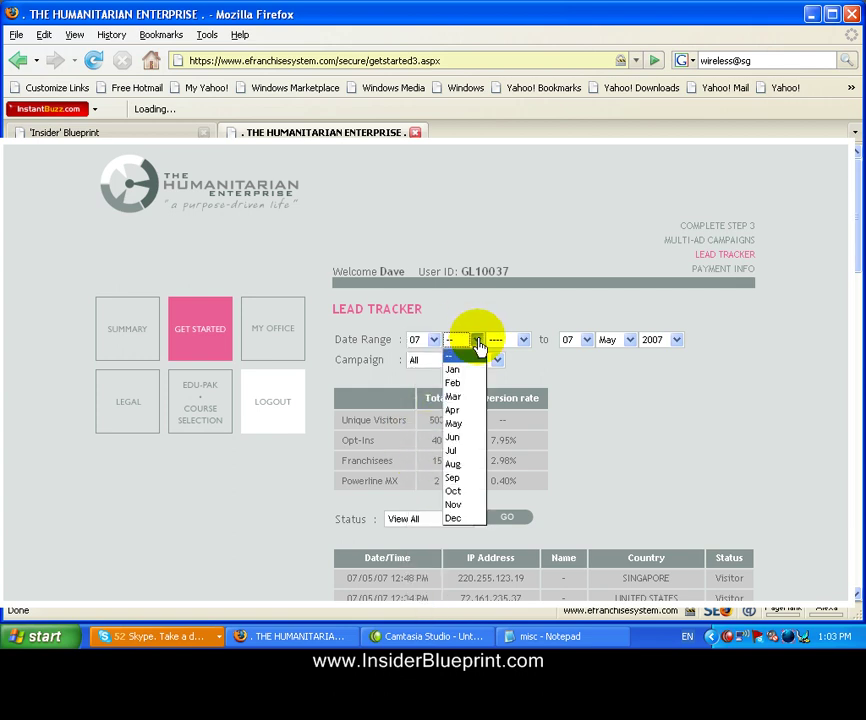
{"action": "left_click", "coordinate": [458, 424]}
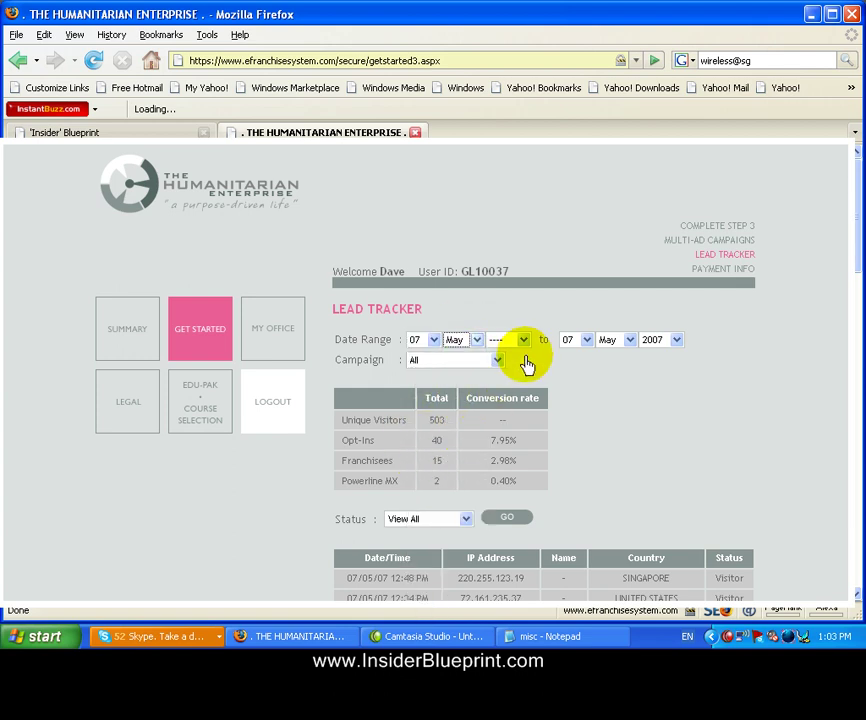
{"action": "left_click", "coordinate": [521, 341]}
{"action": "left_click", "coordinate": [517, 372]}
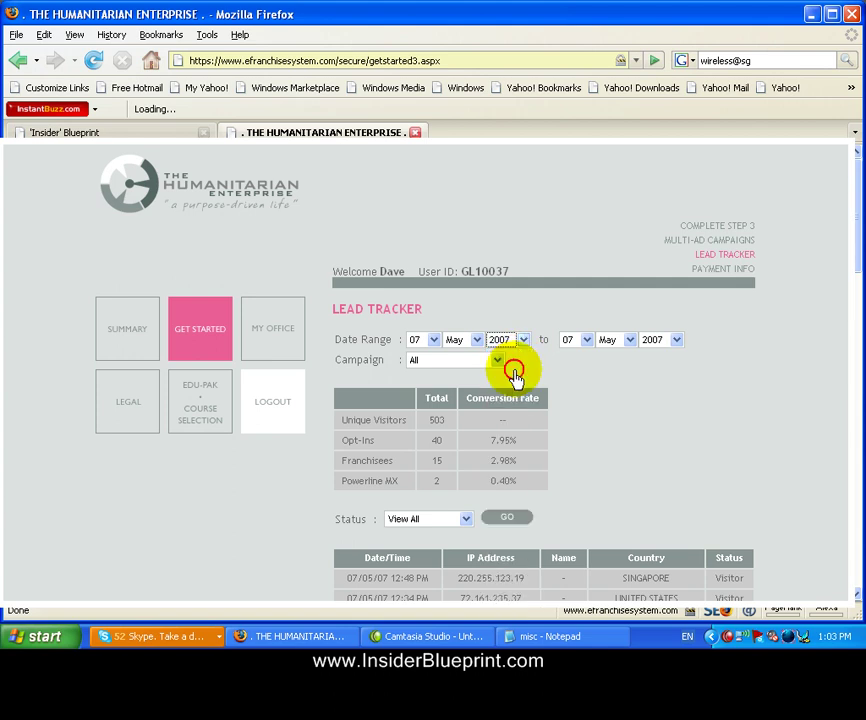
- Filter the report to the account holder's Skype campaign, run it, and review the 13 visitors
{"action": "left_click", "coordinate": [498, 362]}
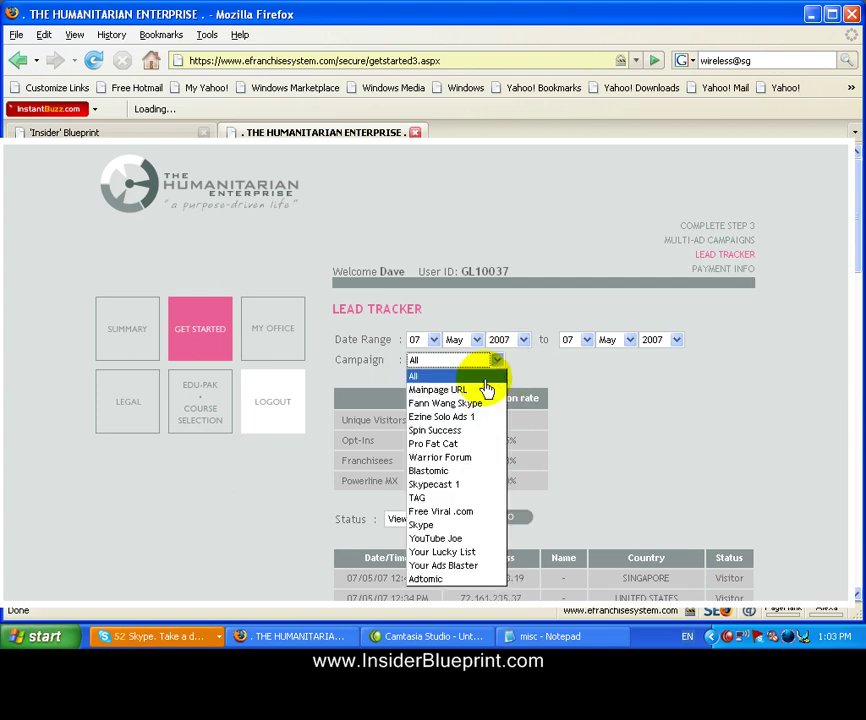
{"action": "left_click", "coordinate": [478, 405]}
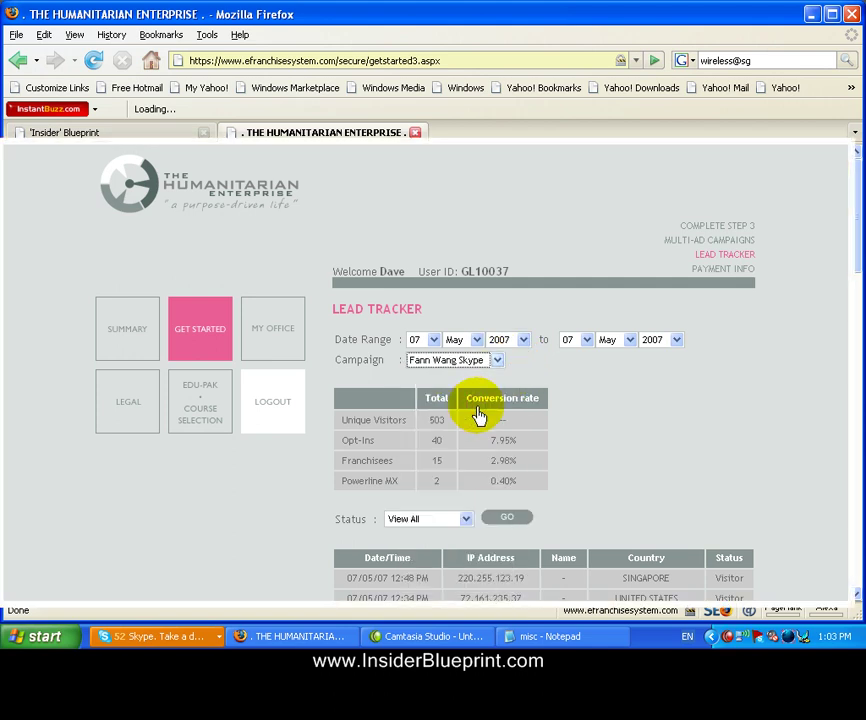
{"action": "left_click", "coordinate": [508, 519]}
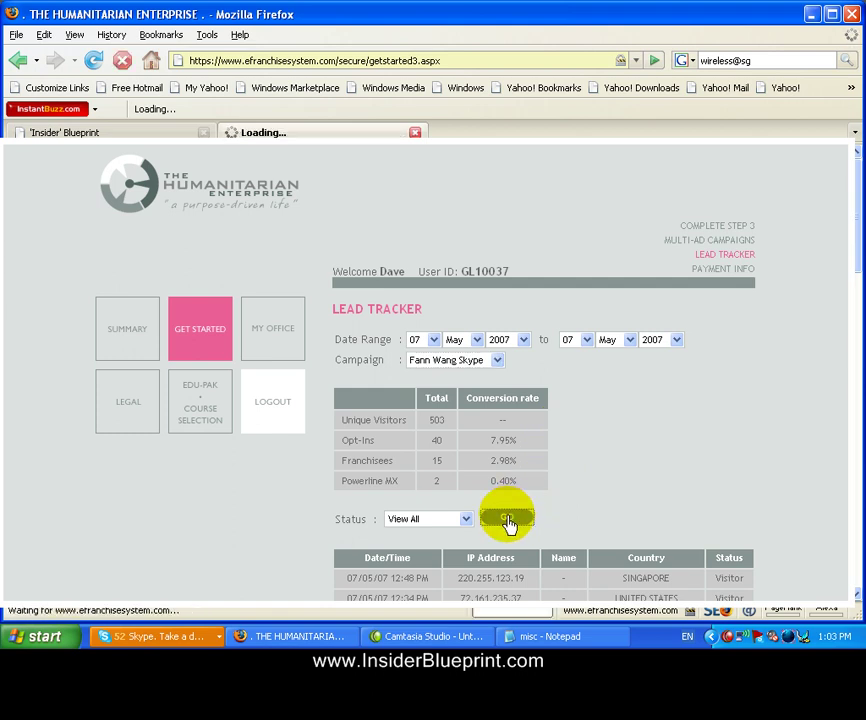
{"action": "scroll", "coordinate": [508, 522], "scroll_direction": "down", "scroll_amount": 1}
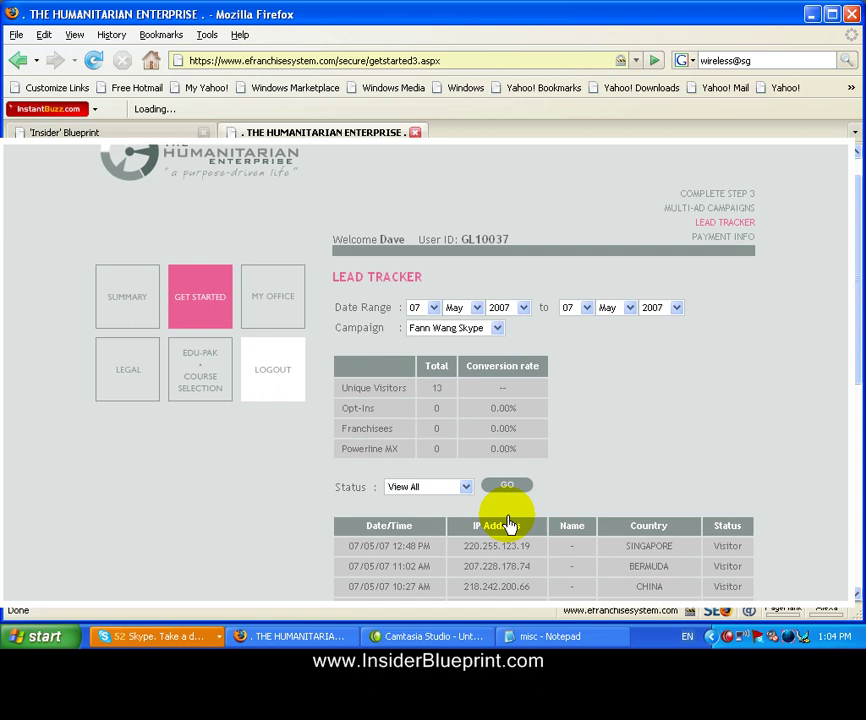
{"action": "scroll", "coordinate": [508, 522], "scroll_direction": "down", "scroll_amount": 5}
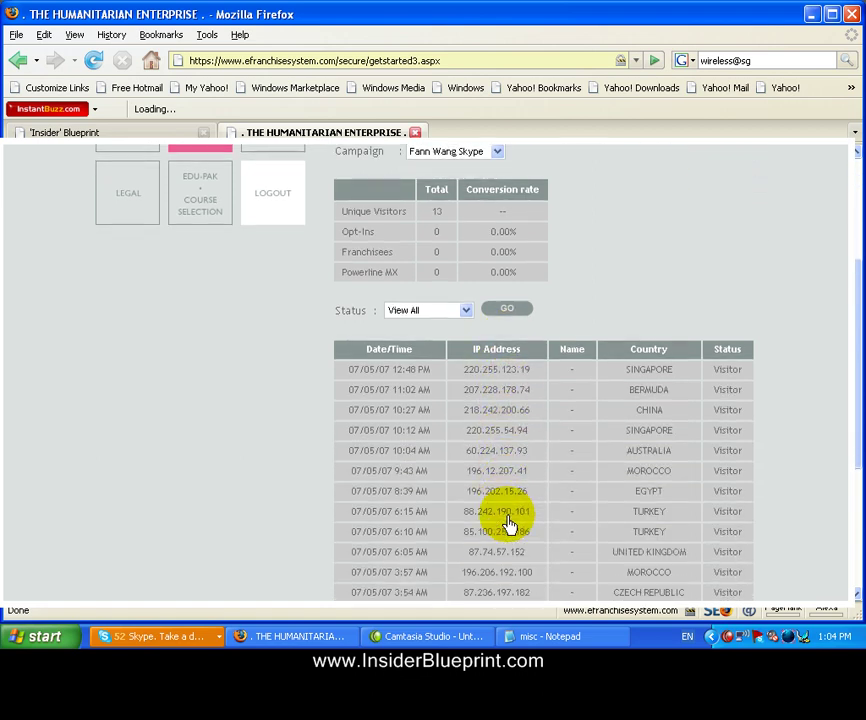
{"action": "scroll", "coordinate": [508, 522], "scroll_direction": "down", "scroll_amount": 1}
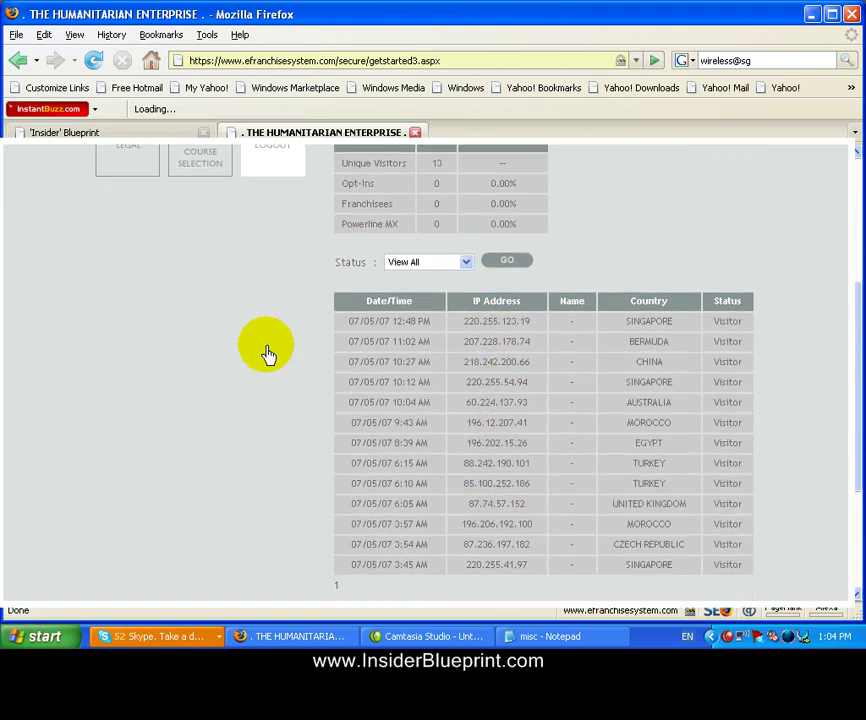